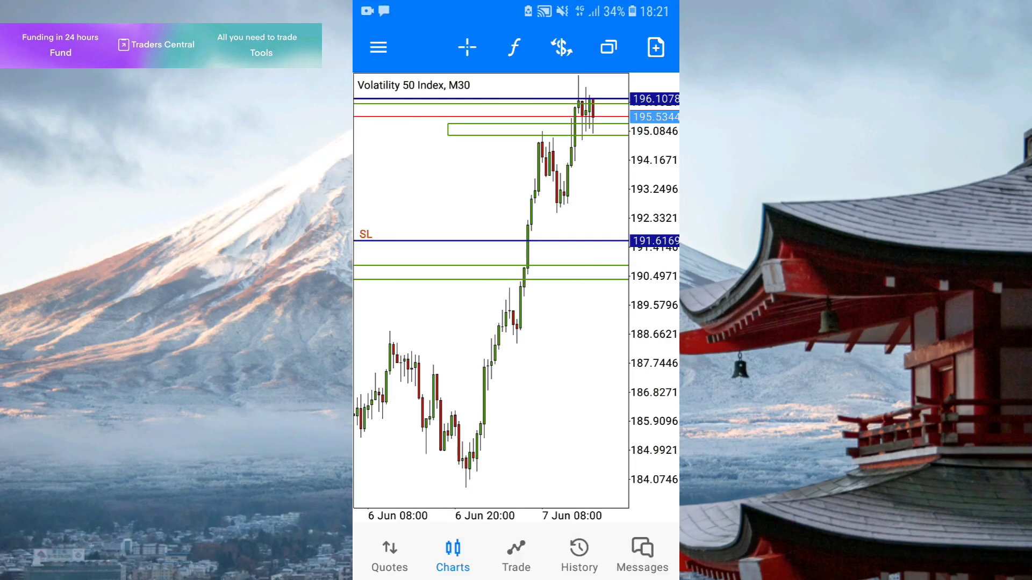
- Review the open buy positions in the account overview, then return to the Volatility 50 Index chart
click(516, 556)
click(379, 47)
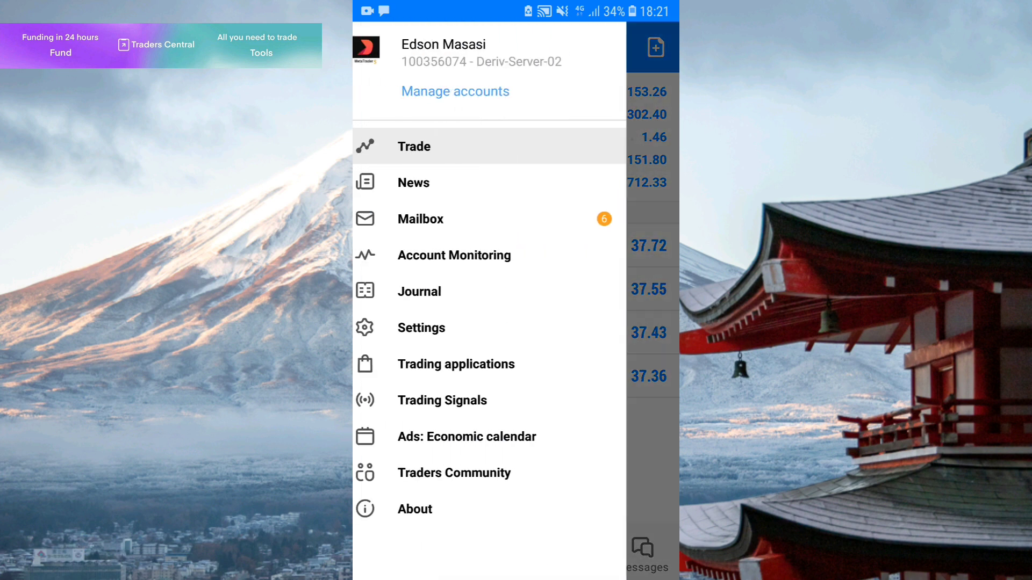
mouse_move(621, 323)
mouse_down()
mouse_move(537, 322)
mouse_move(637, 322)
mouse_move(363, 323)
mouse_up()
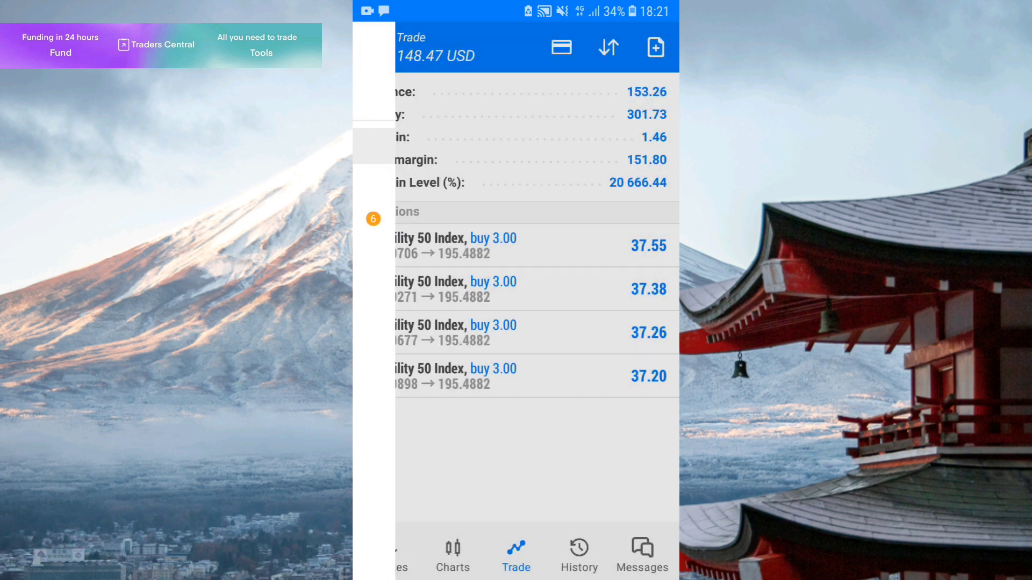
click(453, 556)
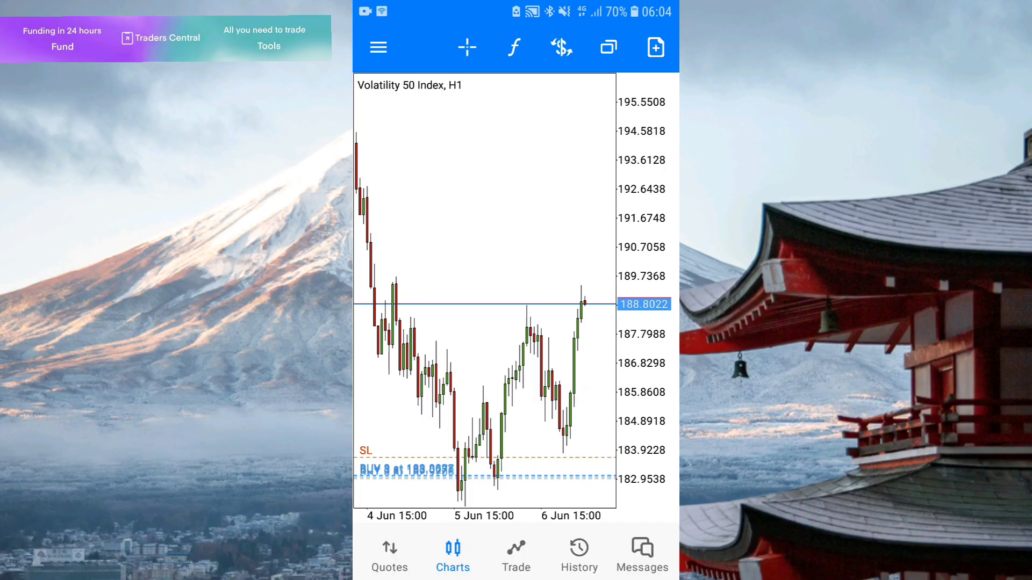
- Switch the Volatility 50 Index chart to the D1 daily timeframe
click(538, 242)
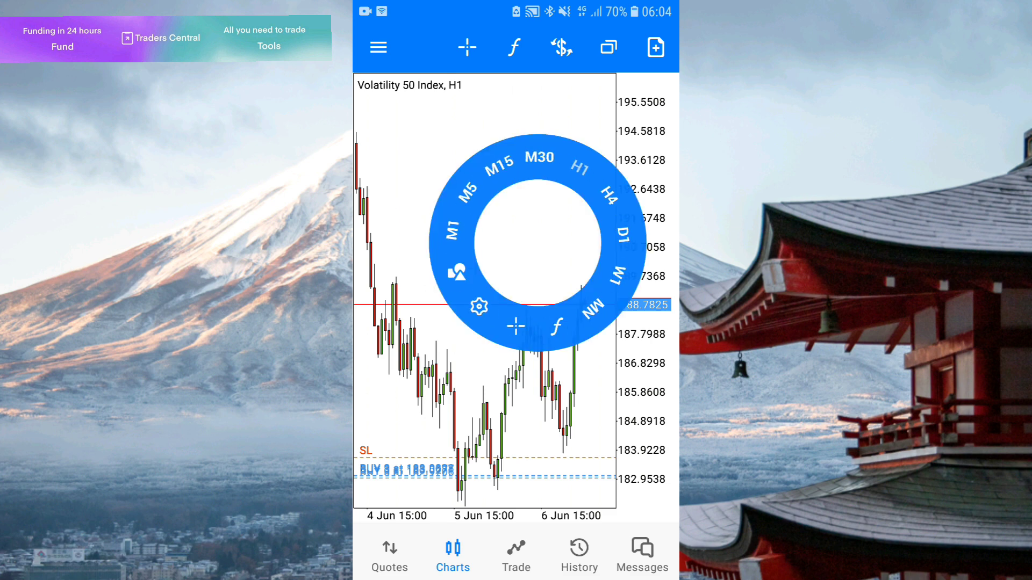
click(622, 234)
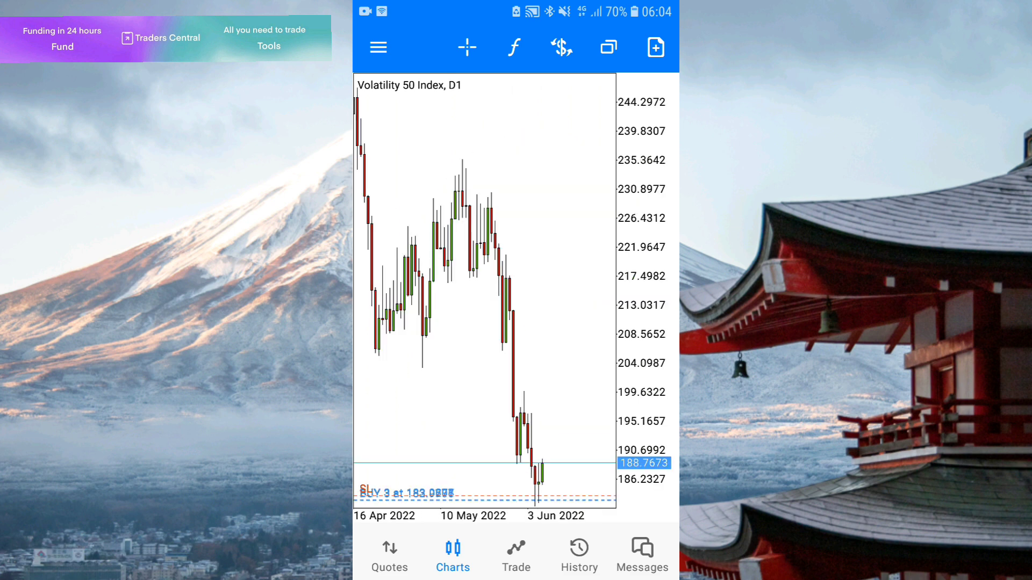
scroll(484, 291, down, 3)
scroll(483, 291, down, 3)
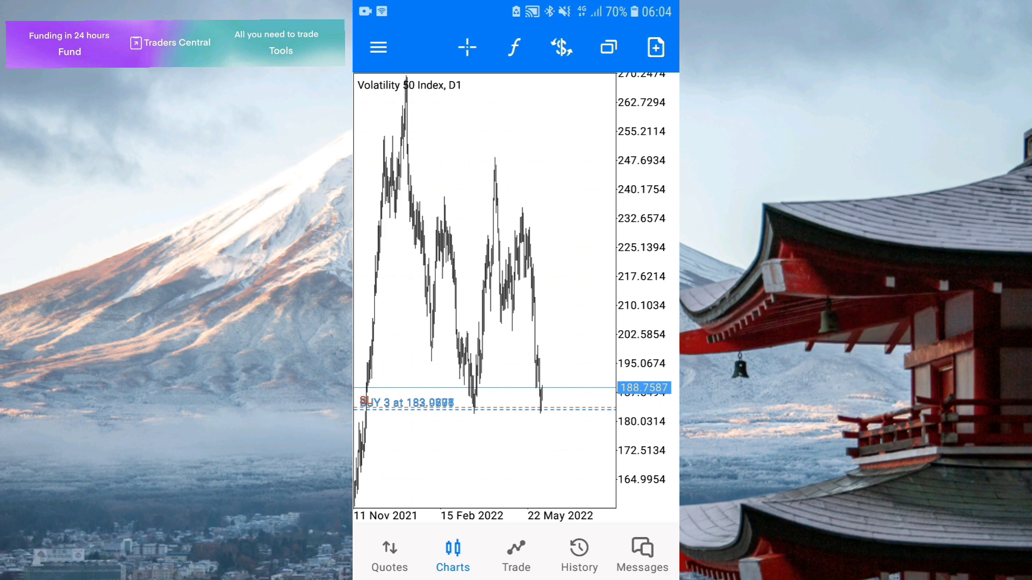
- Draw a downward Arrowed Line over the recent price drop
click(471, 323)
click(412, 275)
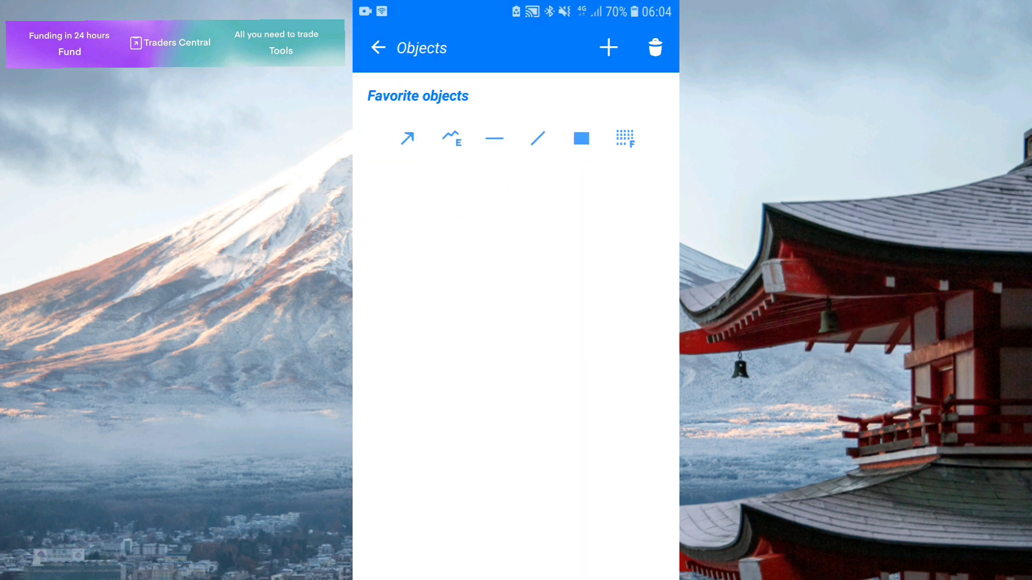
click(407, 138)
mouse_move(498, 114)
mouse_down()
mouse_move(579, 254)
mouse_move(584, 338)
mouse_up()
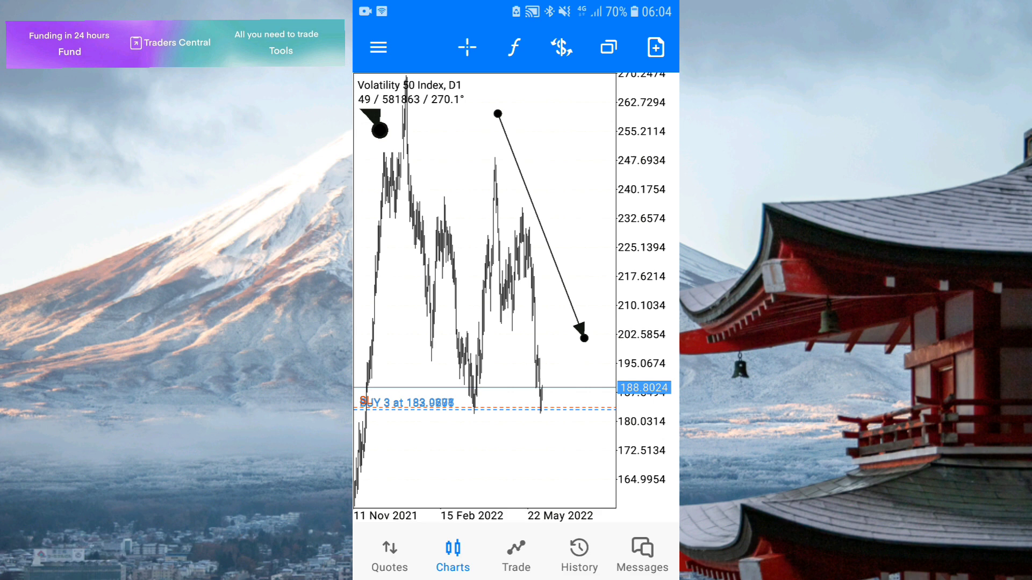
click(375, 123)
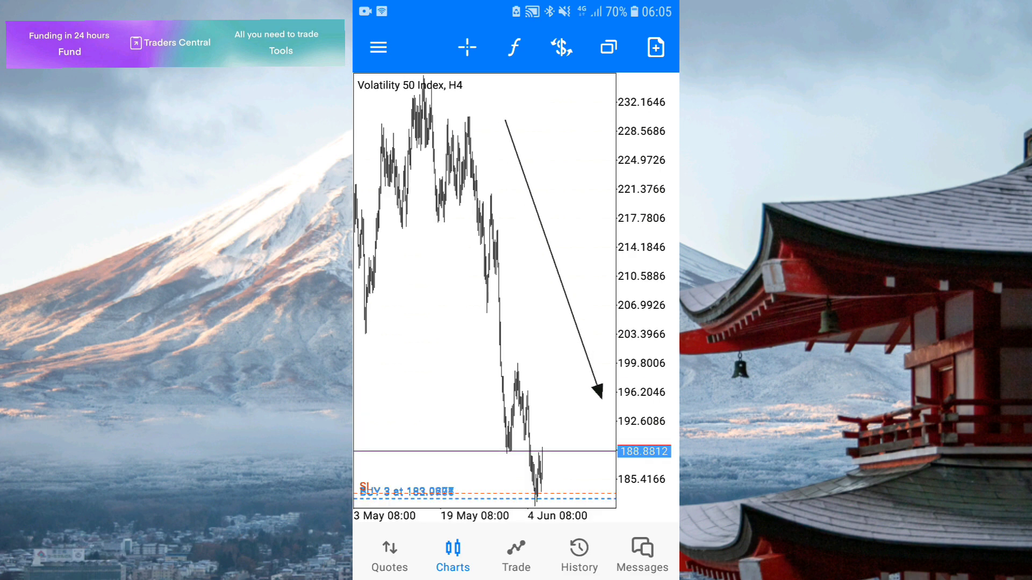
- Return the chart to D1 and scroll back to earlier history
click(516, 329)
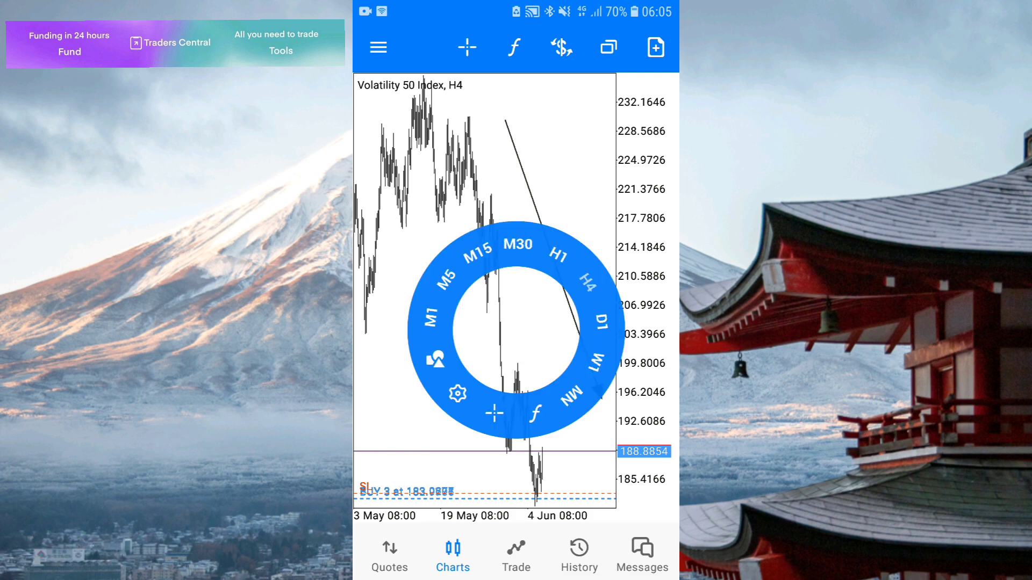
click(600, 321)
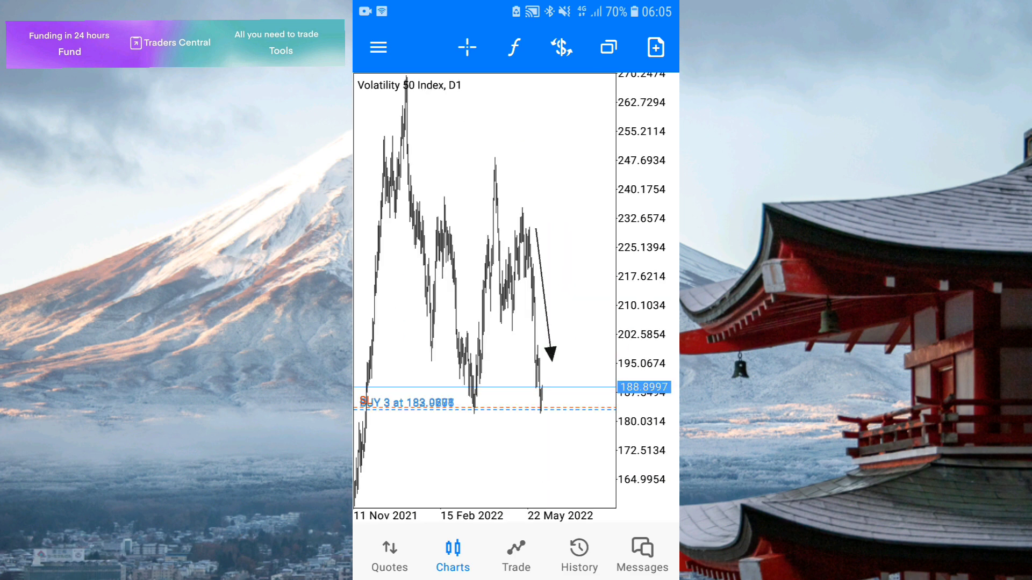
drag(484, 282, 525, 283)
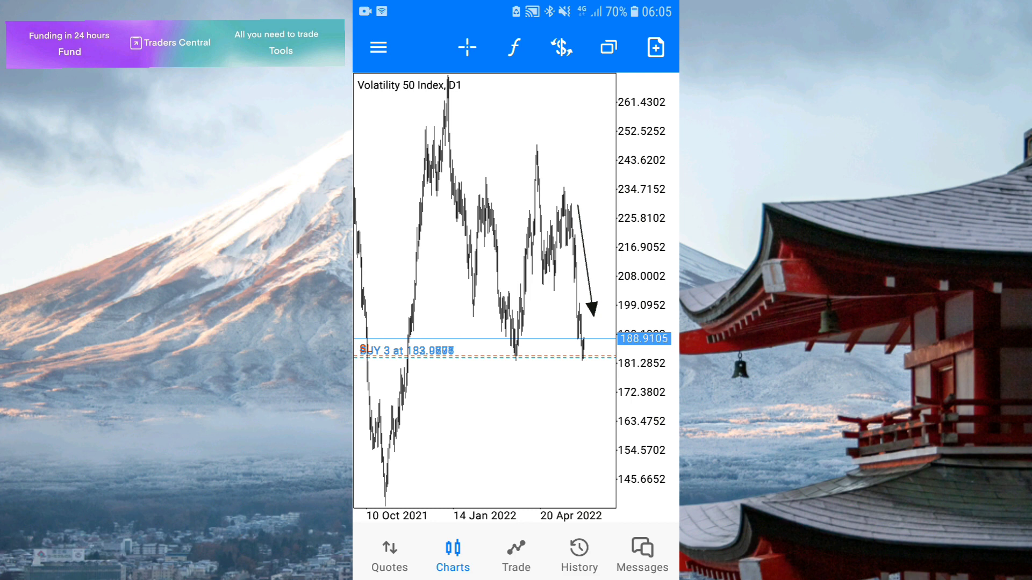
- Draw a Rectangle across the support lows near 181–183 and widen it at both ends
click(512, 382)
click(455, 445)
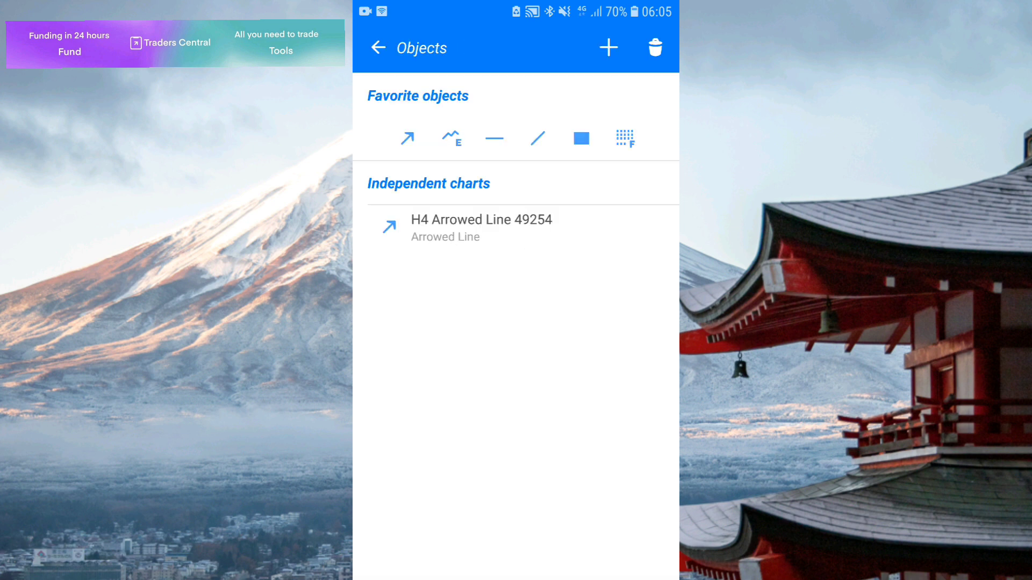
click(581, 138)
drag(395, 347, 613, 364)
drag(395, 347, 376, 352)
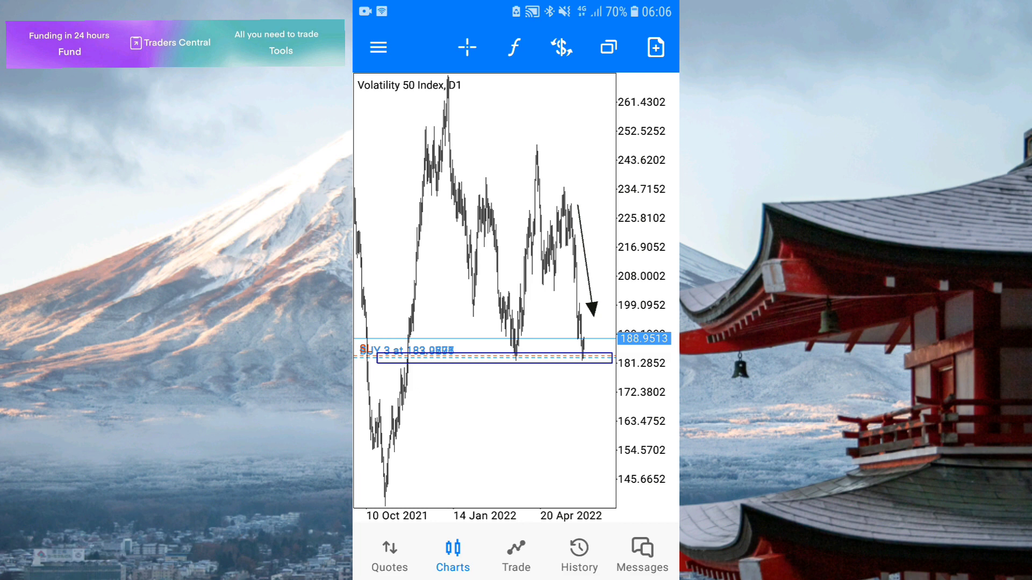
scroll(484, 290, up, 2)
scroll(484, 290, up, 2)
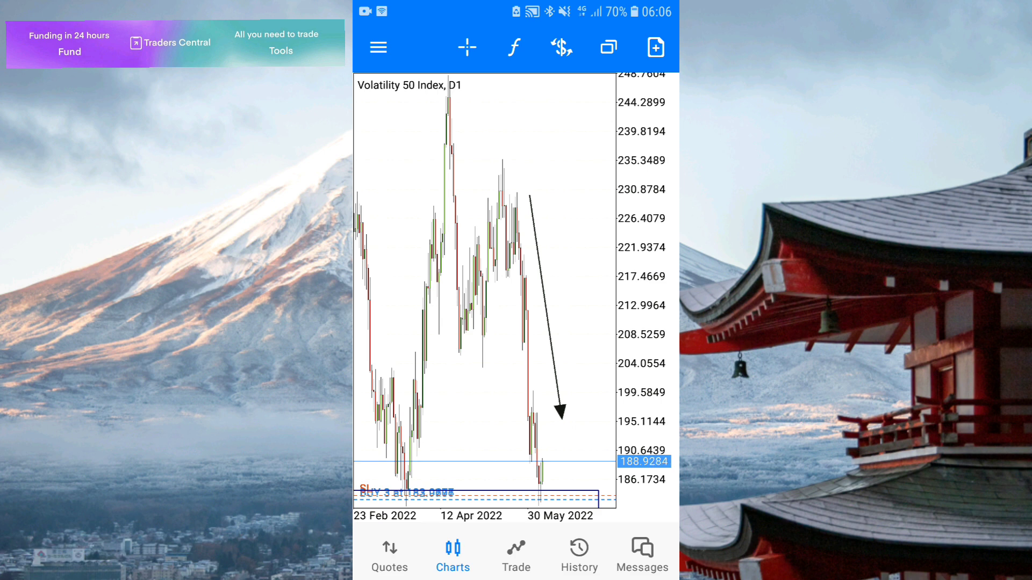
- Switch the chart to the H4 timeframe, briefly opening and closing the objects list
click(549, 196)
click(637, 185)
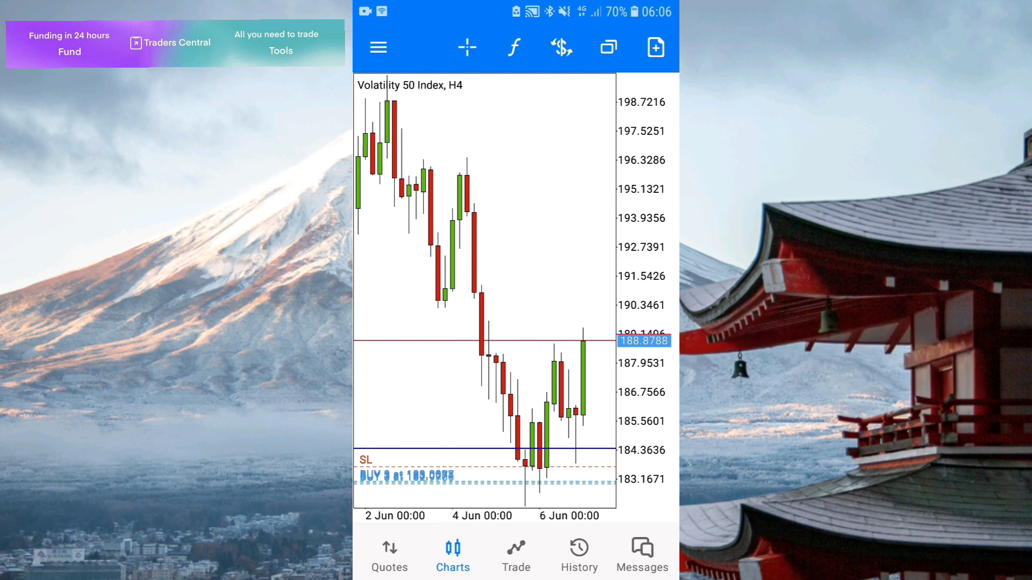
click(542, 211)
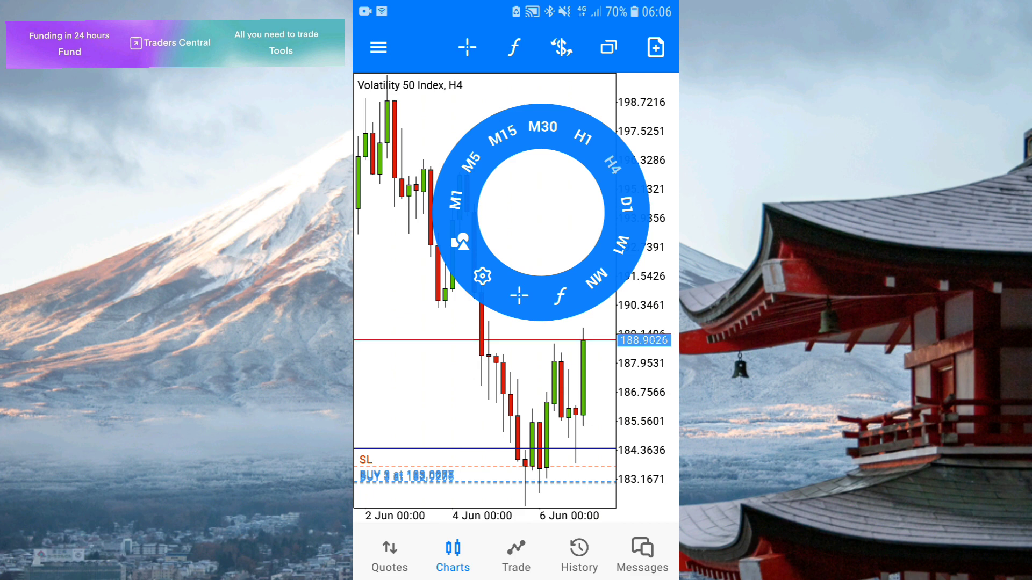
click(460, 242)
key(Escape)
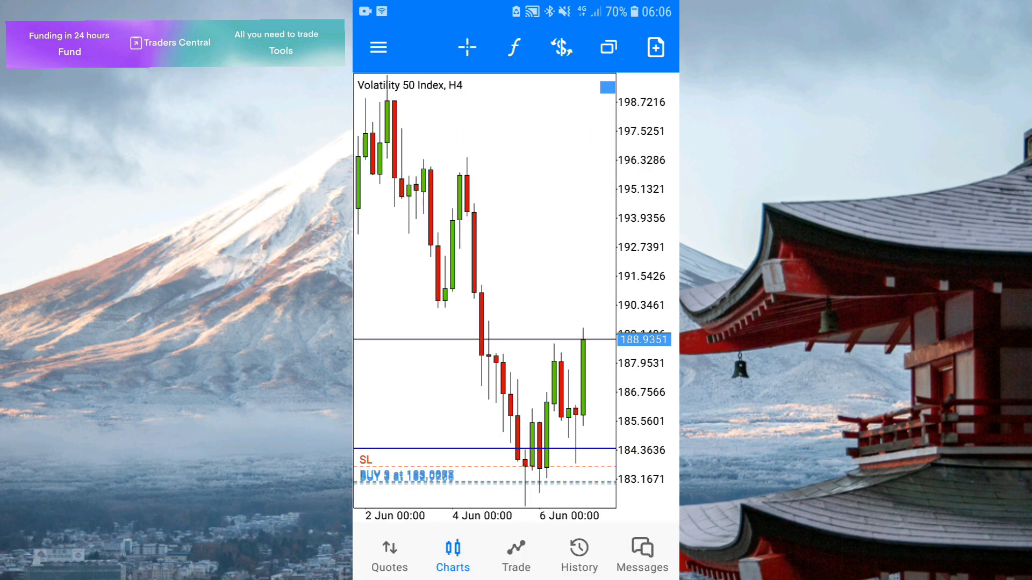
- Draw a box around the pin-bar candles near 6 Jun and reshape it to frame them
drag(503, 457, 554, 508)
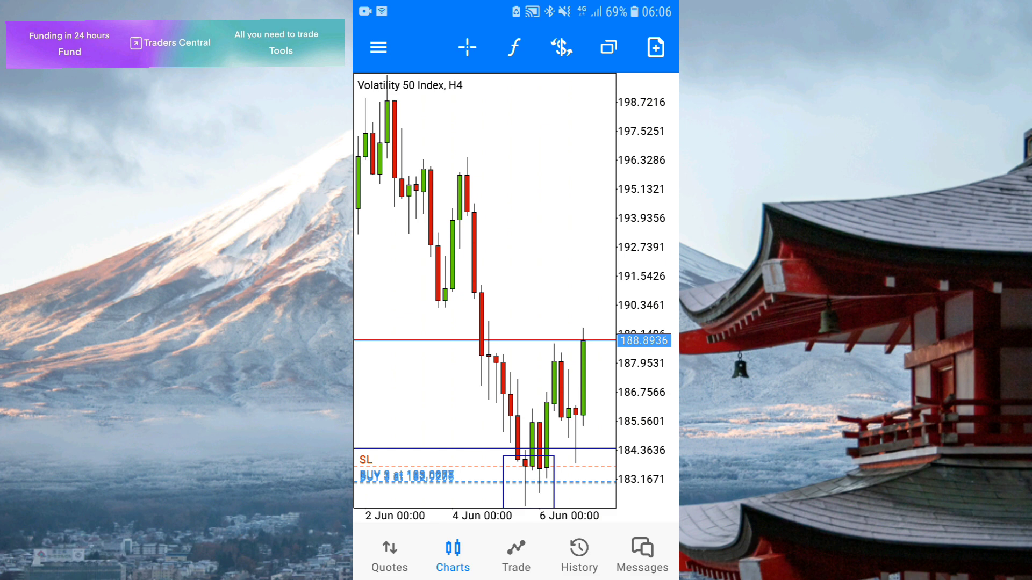
click(528, 481)
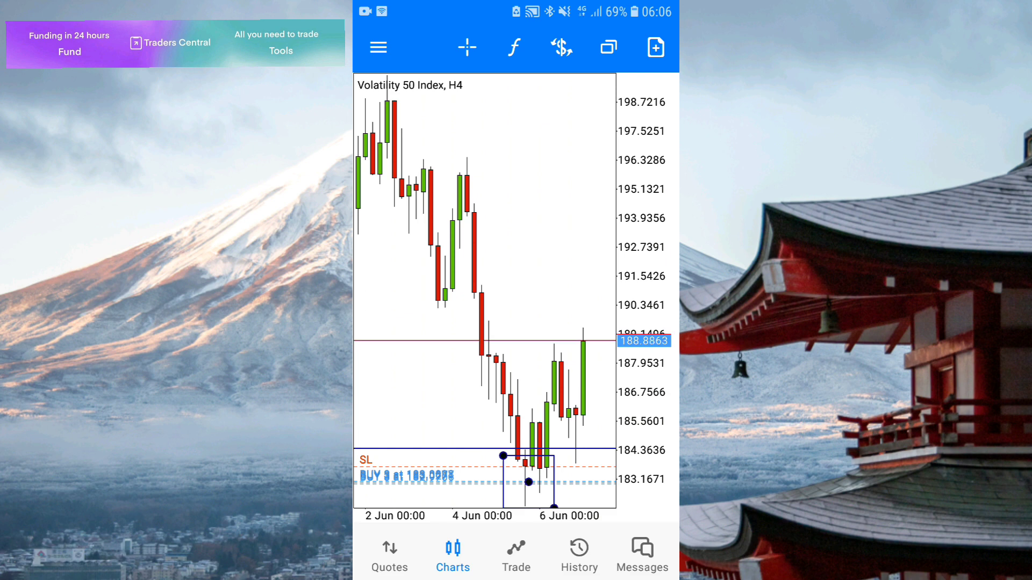
drag(503, 457, 503, 445)
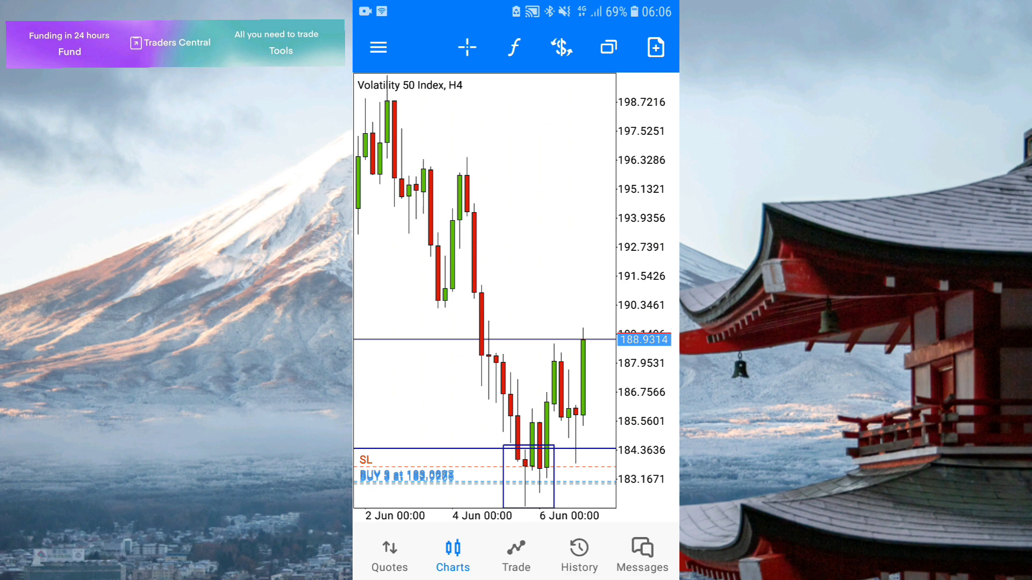
drag(387, 322, 508, 323)
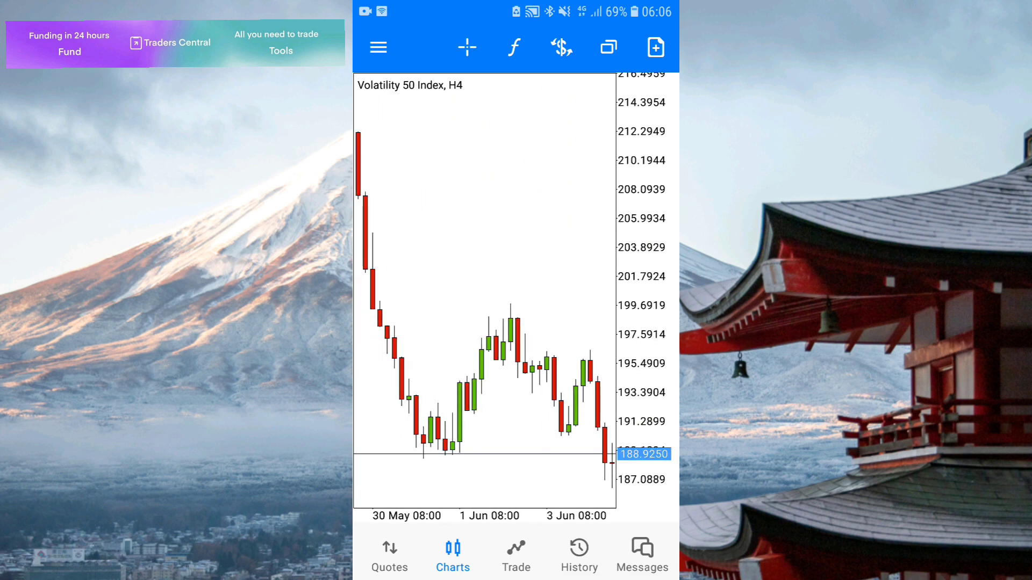
drag(403, 323, 561, 323)
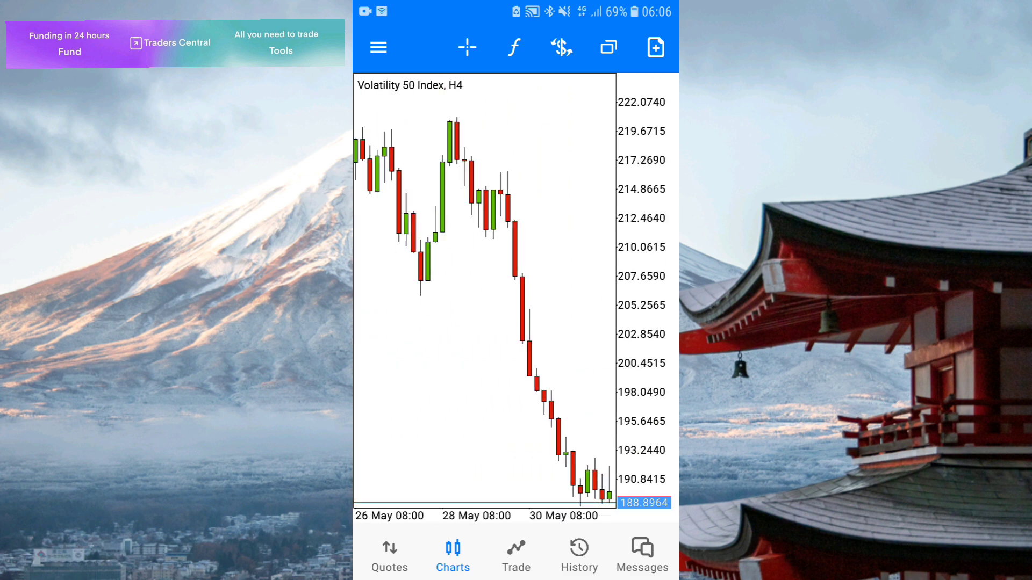
drag(404, 322, 565, 323)
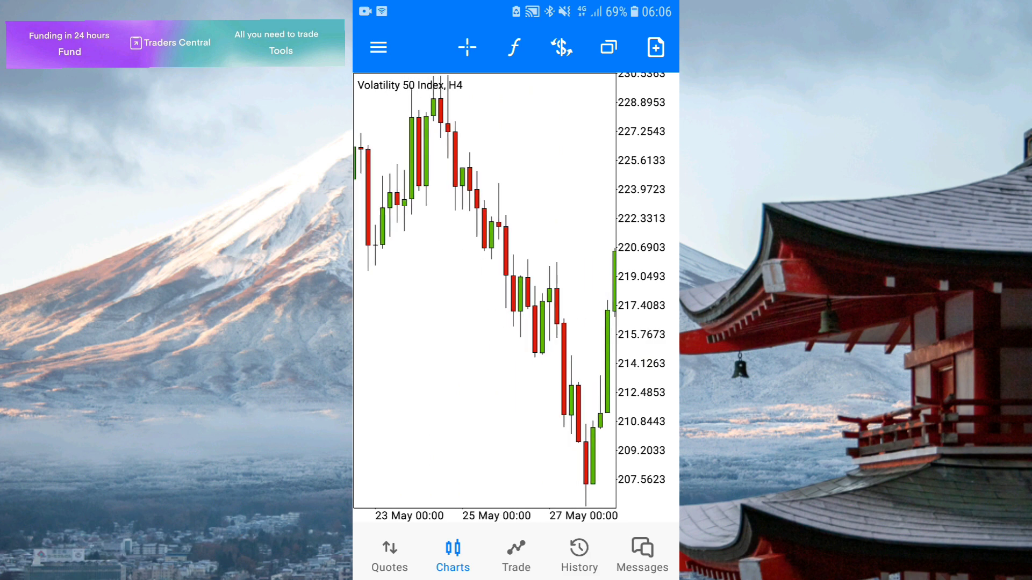
mouse_move(404, 323)
mouse_down()
mouse_move(564, 322)
mouse_move(469, 323)
mouse_up()
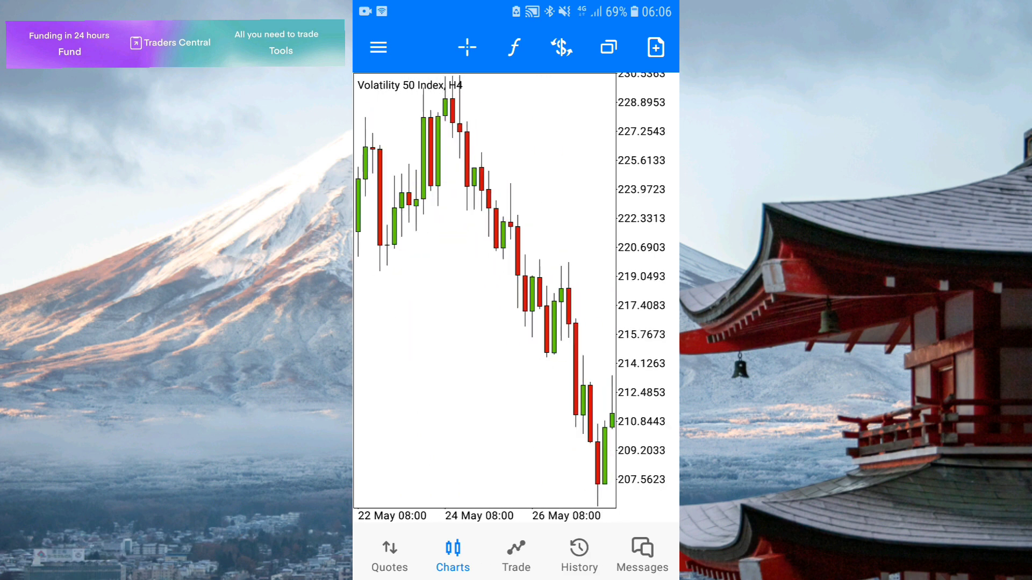
drag(564, 322, 387, 323)
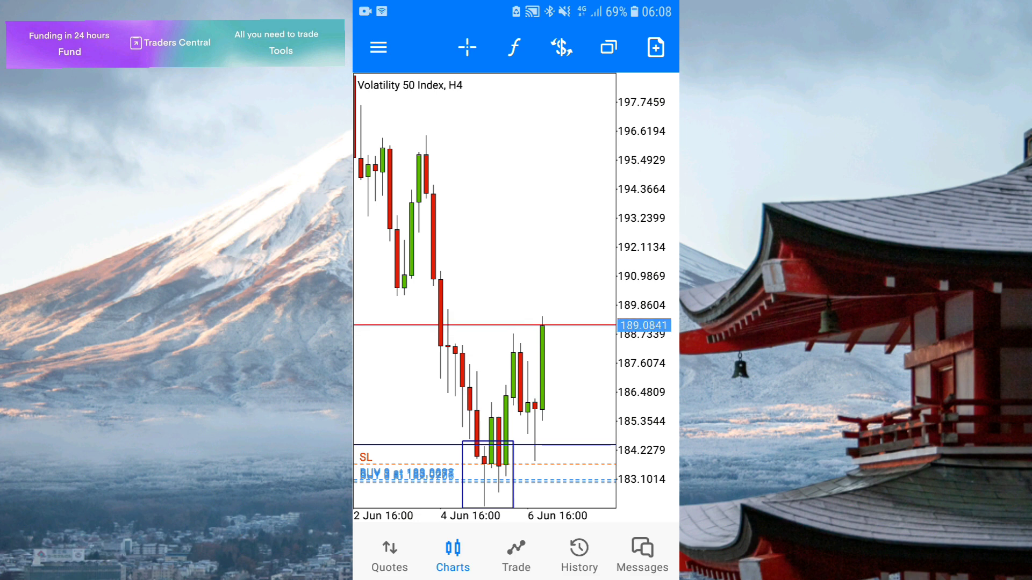
- Change the Volatility 50 chart timeframe from H4 to H1
click(542, 266)
click(605, 207)
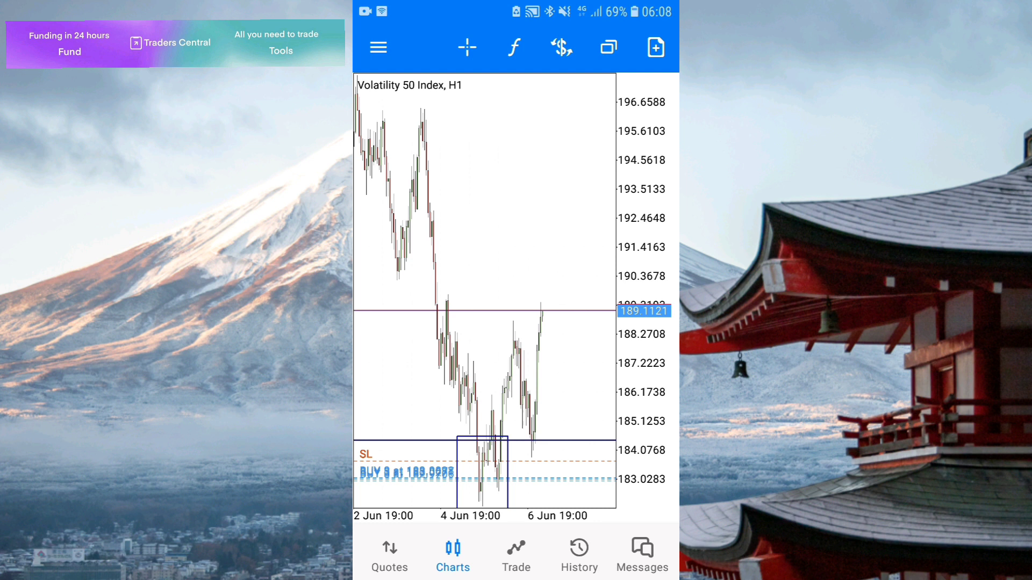
- Point out the price area near the boxed 190.7 zone on the H1 chart
mouse_move(587, 365)
mouse_down()
mouse_move(508, 312)
mouse_move(564, 367)
mouse_move(588, 364)
mouse_up()
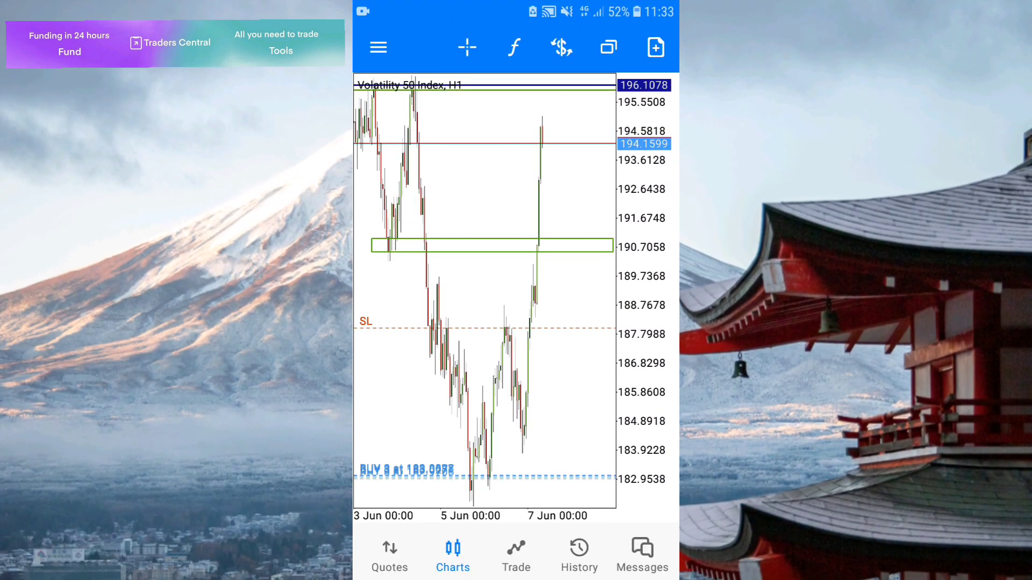
drag(452, 283, 500, 283)
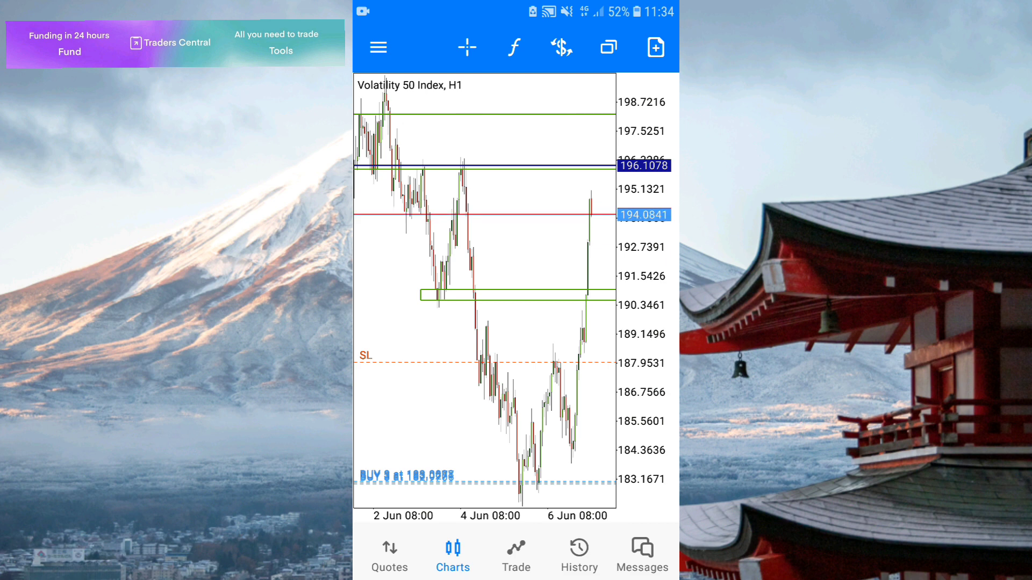
click(517, 557)
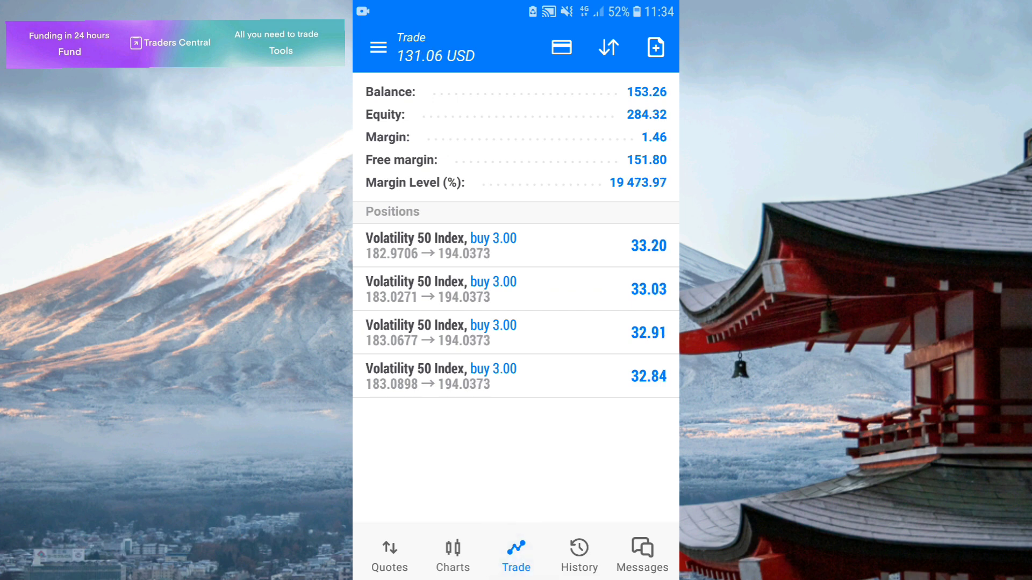
click(453, 557)
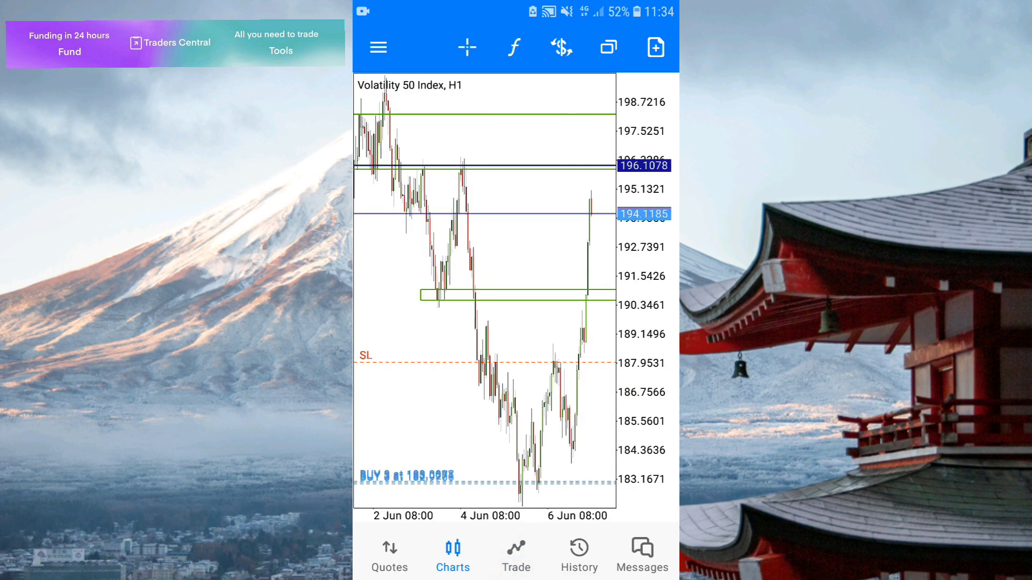
scroll(484, 291, down, 3)
scroll(484, 291, left, 2)
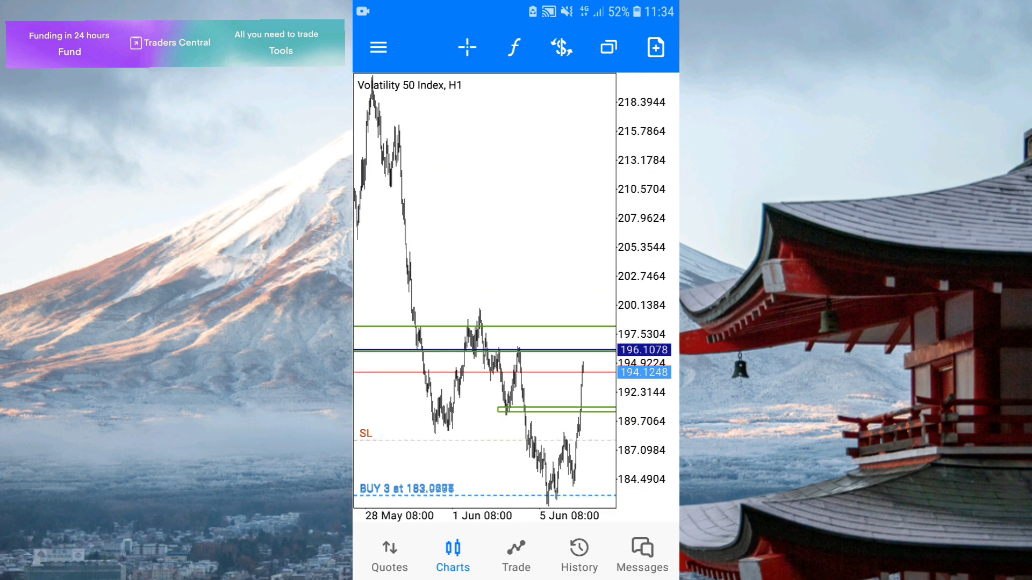
scroll(484, 291, up, 3)
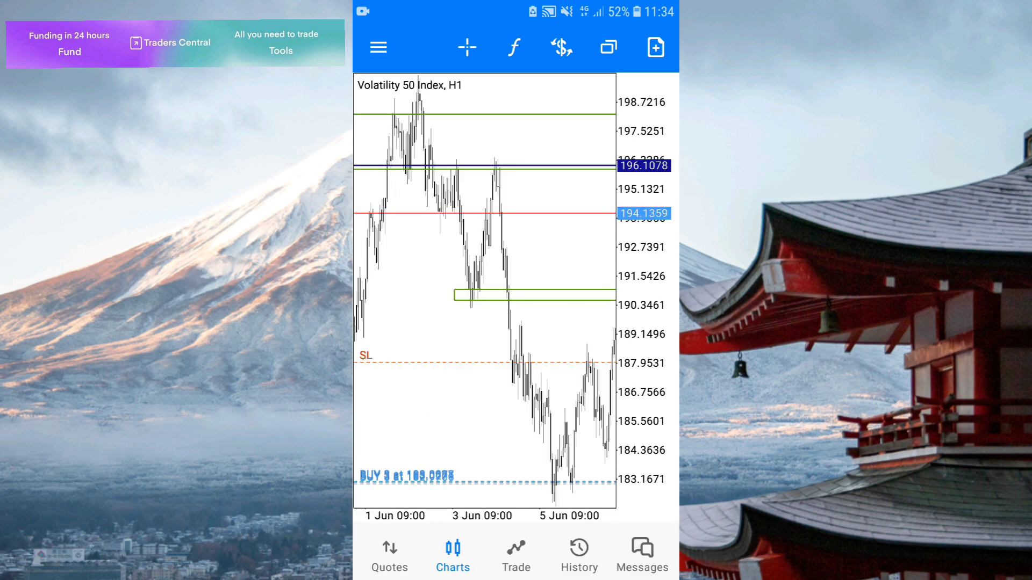
scroll(484, 290, right, 3)
scroll(484, 290, left, 2)
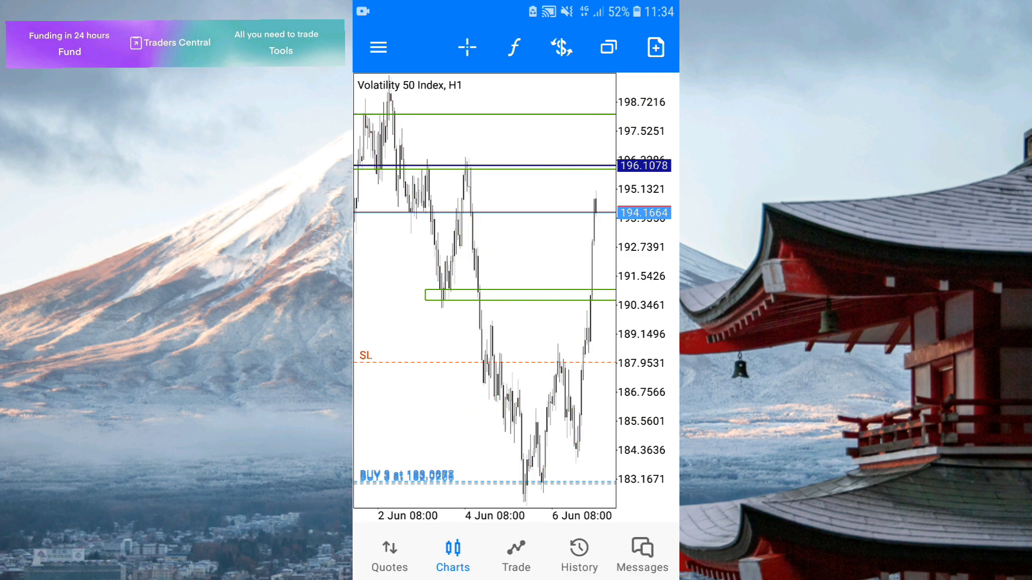
scroll(532, 317, down, 3)
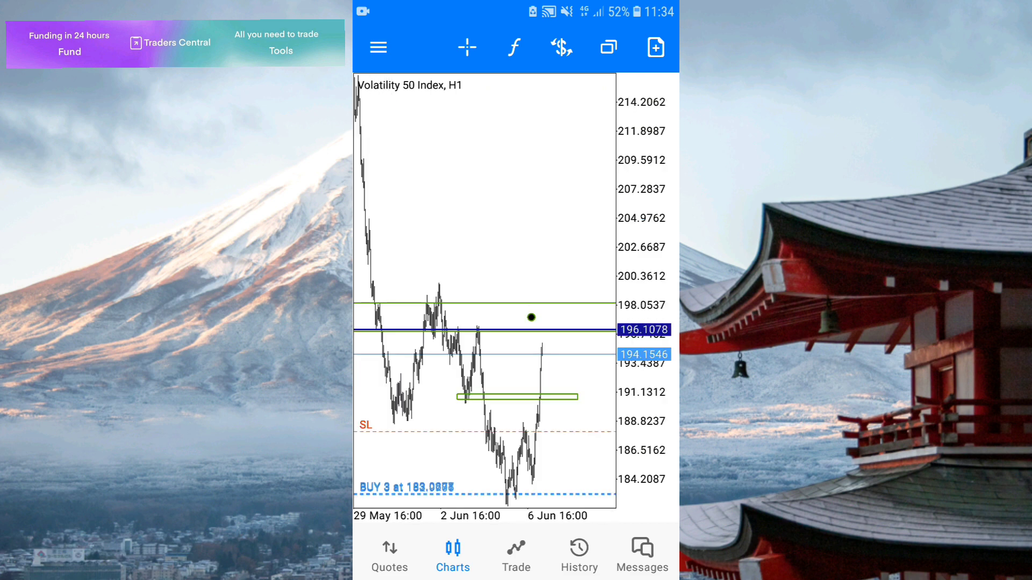
- Set the chart to D1, showing April to early June candles near 194
click(532, 316)
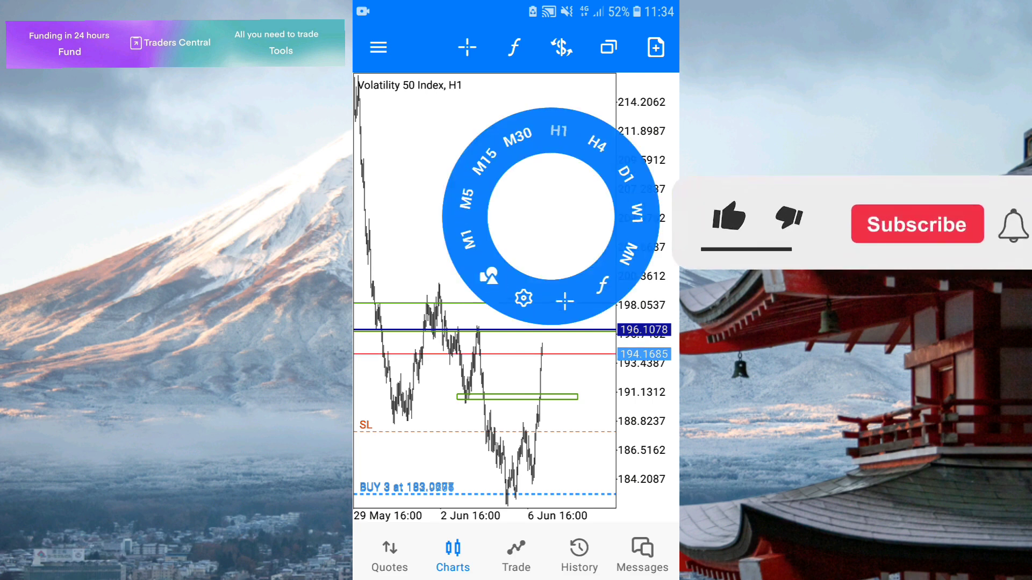
click(637, 208)
scroll(484, 291, up, 2)
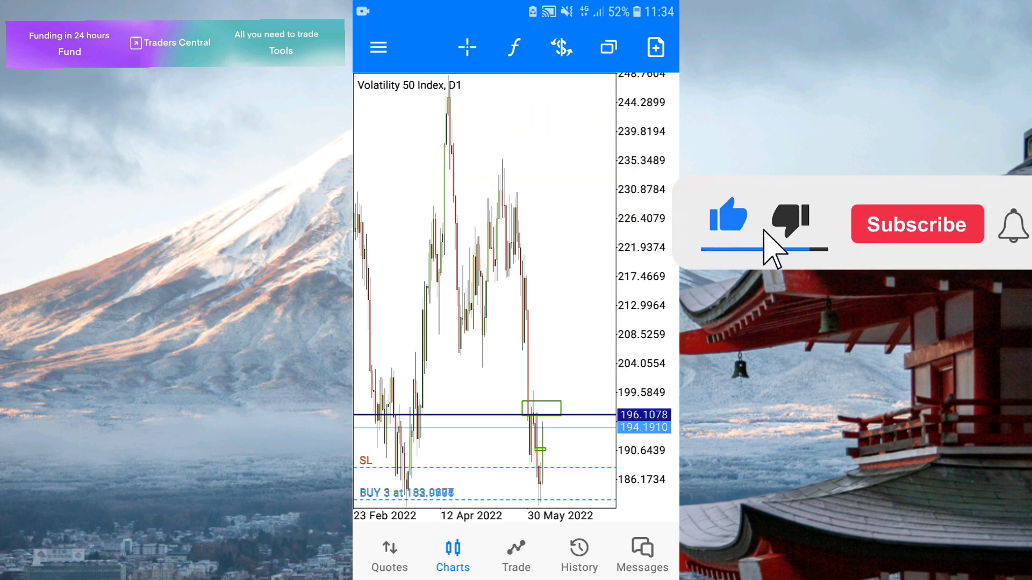
scroll(484, 290, up, 2)
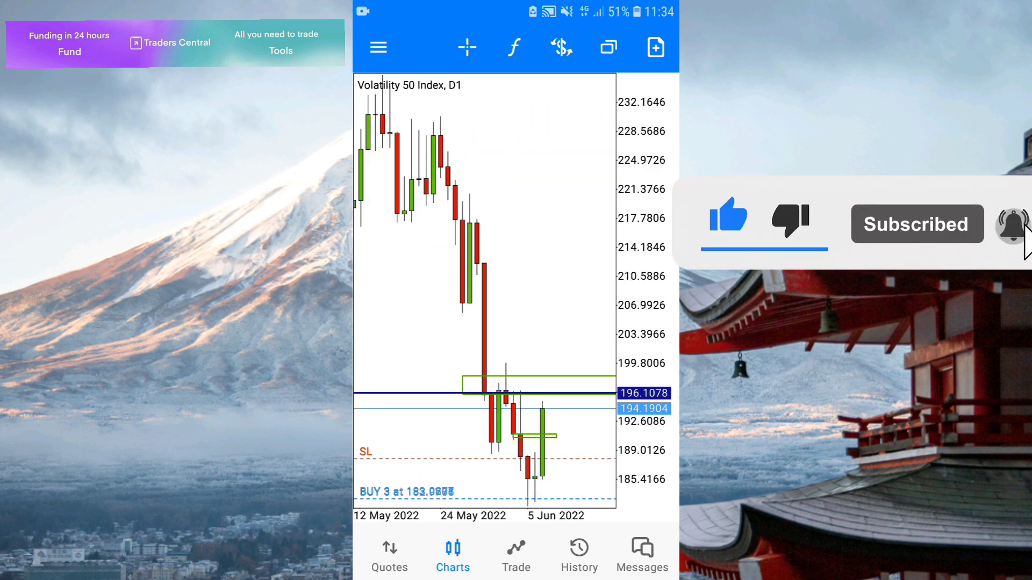
scroll(483, 290, down, 1)
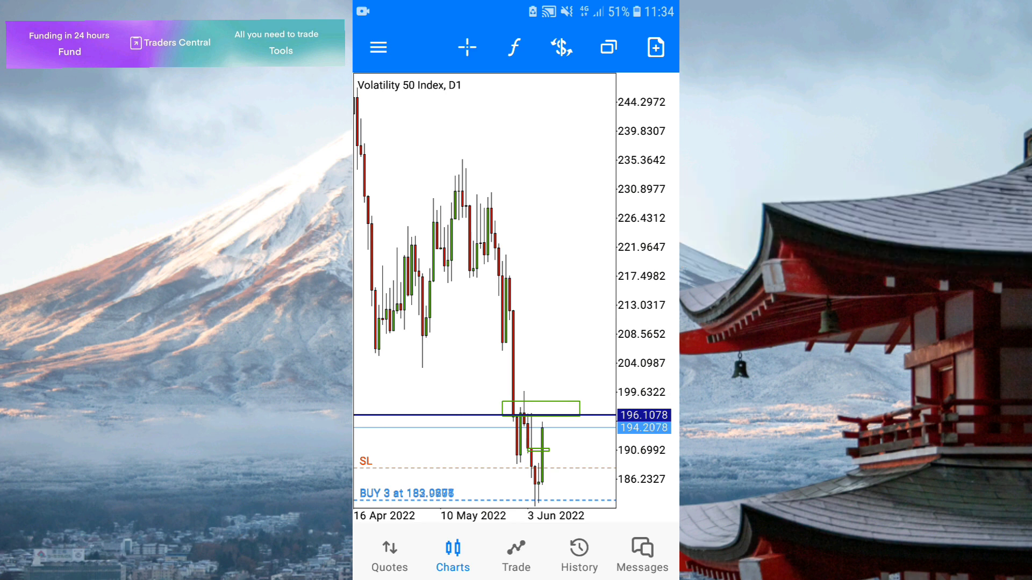